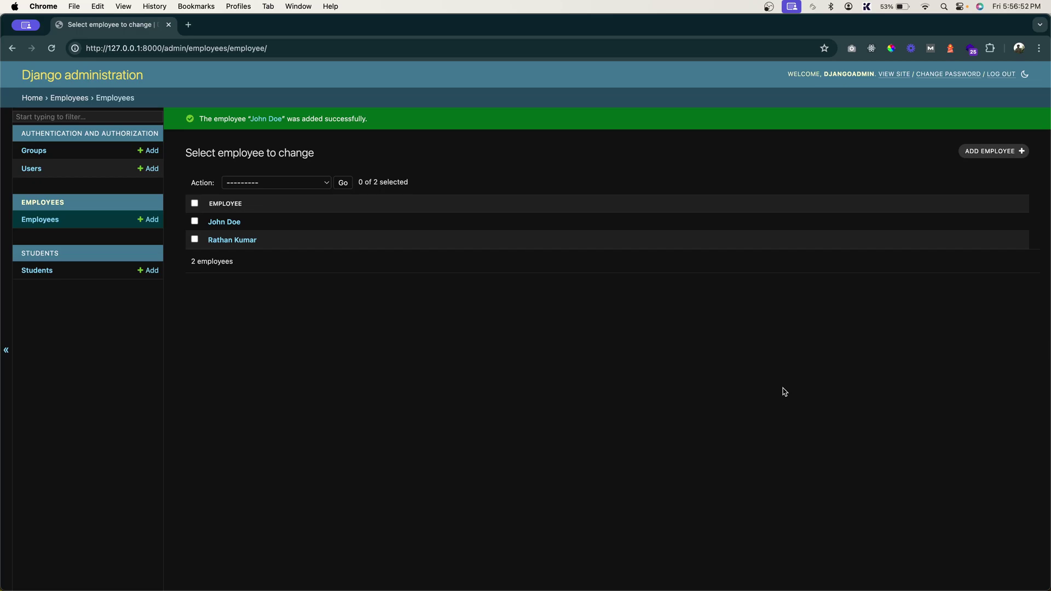
Step: Switch from the Django admin in Chrome back to VS Code showing models.py
{"action": "key", "text": "super+Tab"}
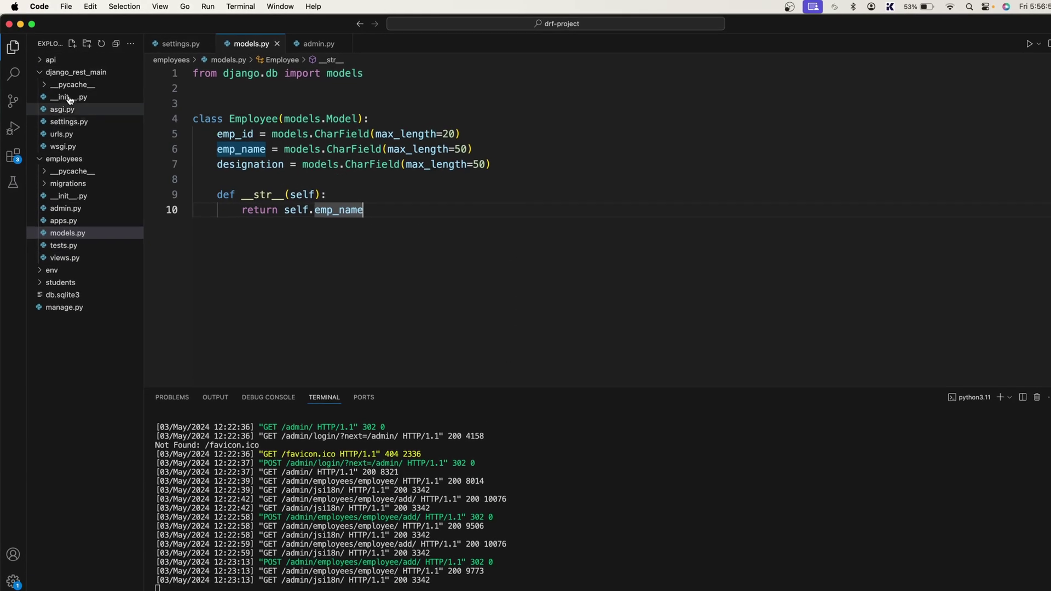
Step: Open api/serializers.py, review StudentSerializer, and place the caret at the end of line 2
{"action": "left_click", "coordinate": [51, 60]}
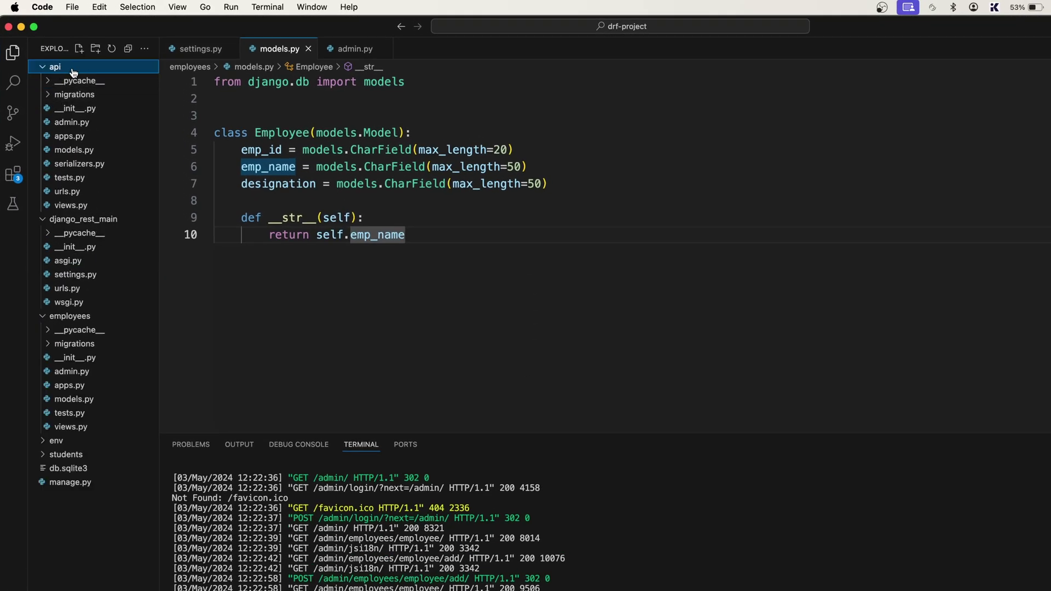
{"action": "left_click", "coordinate": [80, 165]}
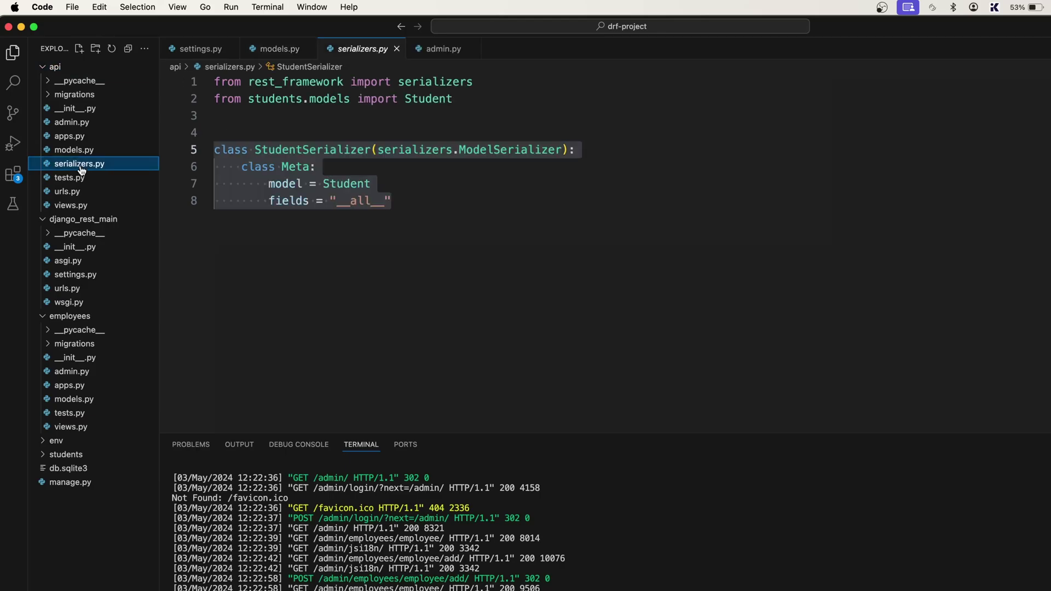
{"action": "left_click", "coordinate": [452, 211]}
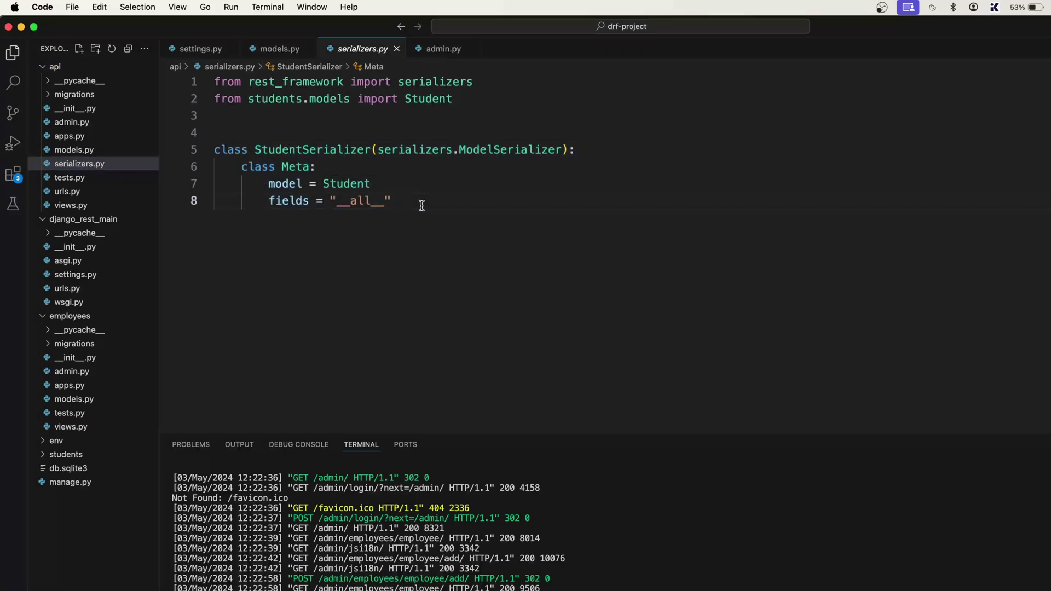
{"action": "left_click_drag", "start_coordinate": [422, 204], "coordinate": [209, 151]}
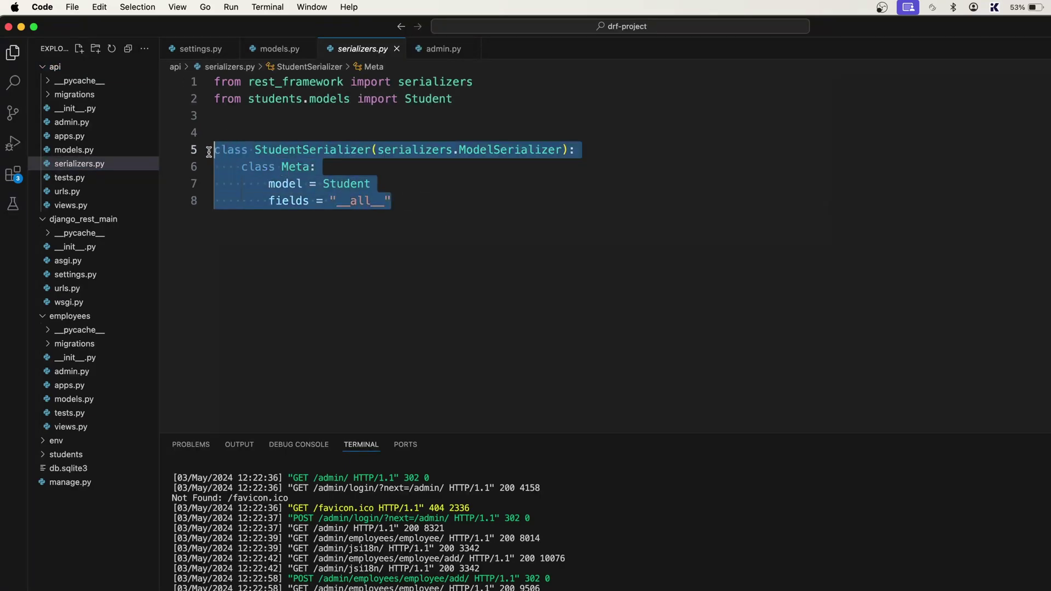
{"action": "double_click", "coordinate": [287, 149]}
{"action": "left_click", "coordinate": [465, 200]}
{"action": "left_click", "coordinate": [470, 99]}
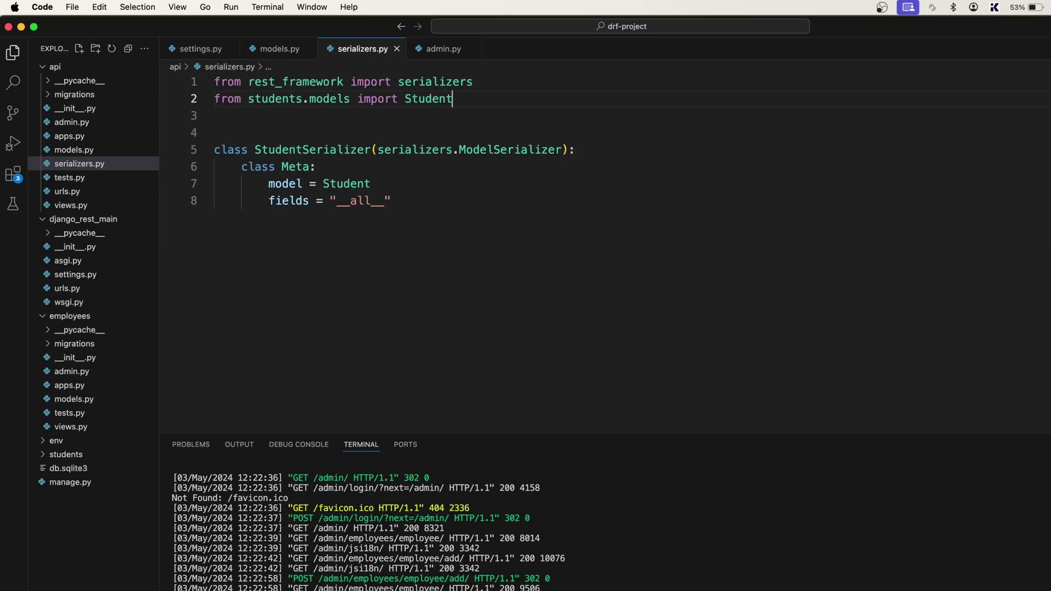
Step: Add the line 'from employees.models import Employee' below the Student import
{"action": "key", "text": "Return"}
{"action": "type", "text": "from "}
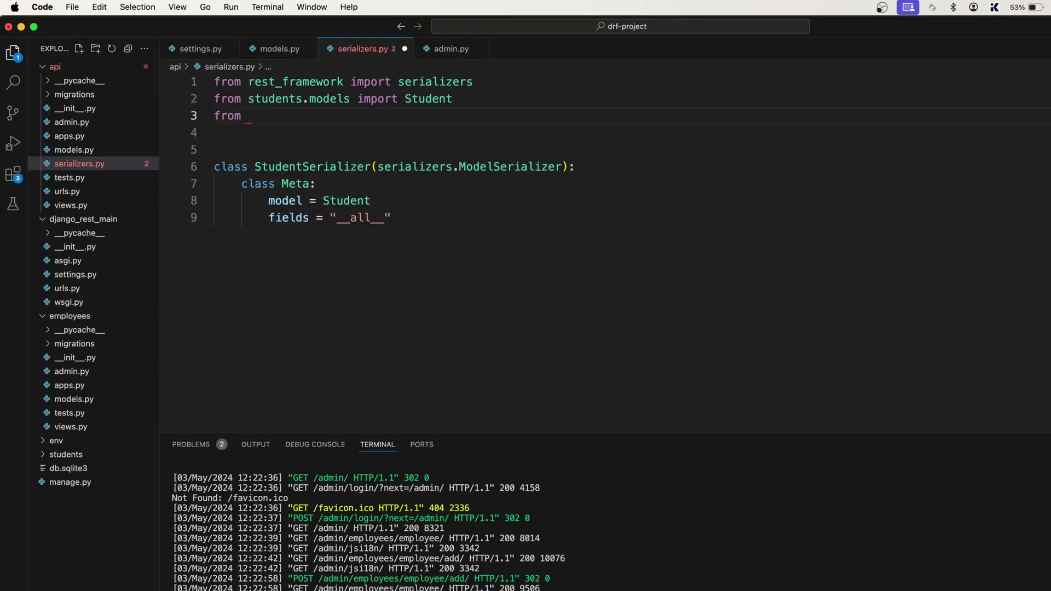
{"action": "type", "text": "empl"}
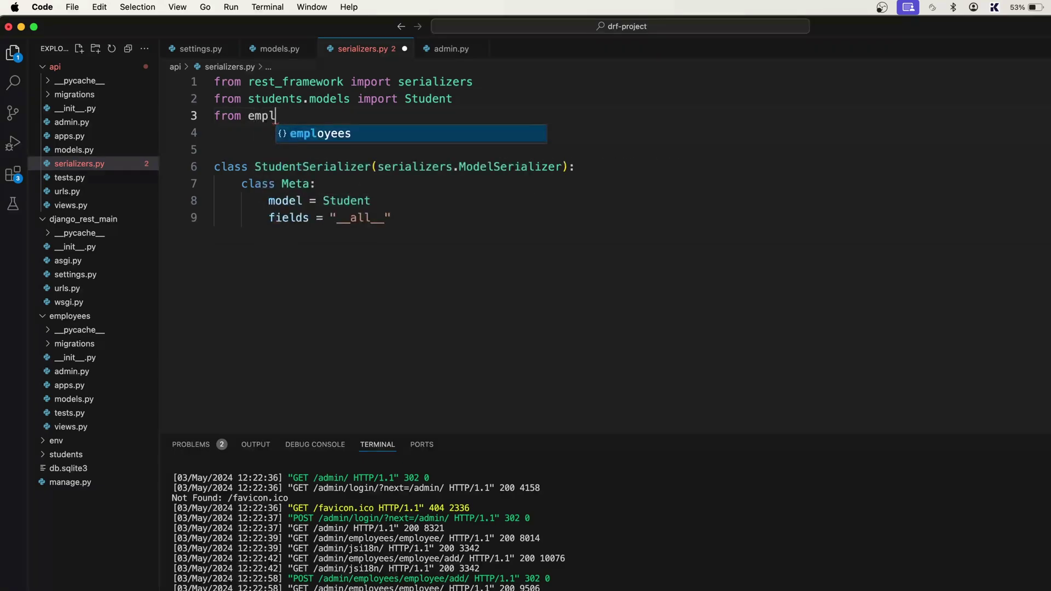
{"action": "type", "text": "o"}
{"action": "key", "text": "Tab"}
{"action": "type", "text": ".mo"}
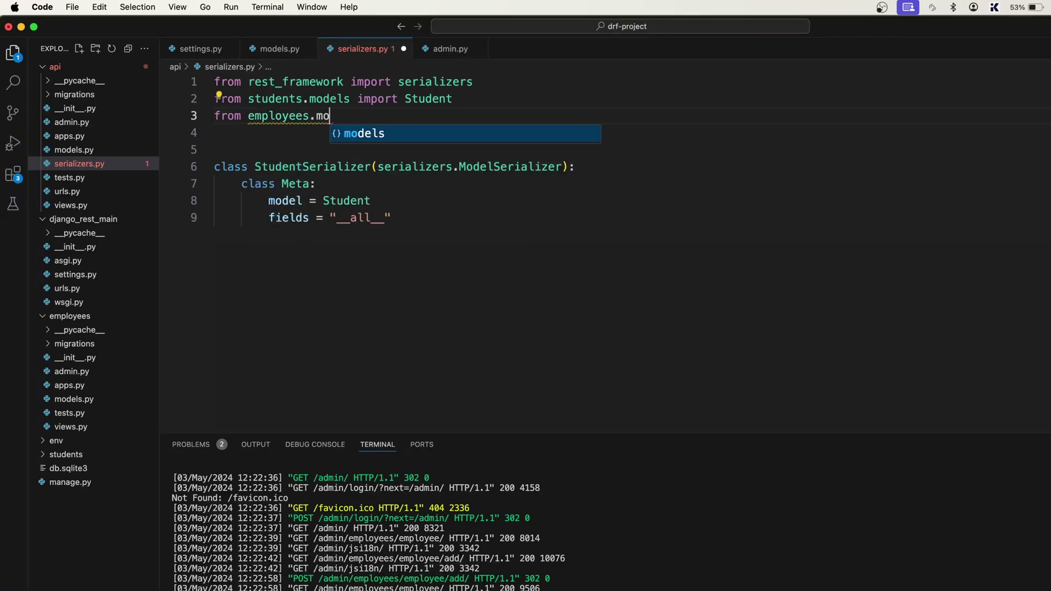
{"action": "key", "text": "Tab"}
{"action": "type", "text": "import E"}
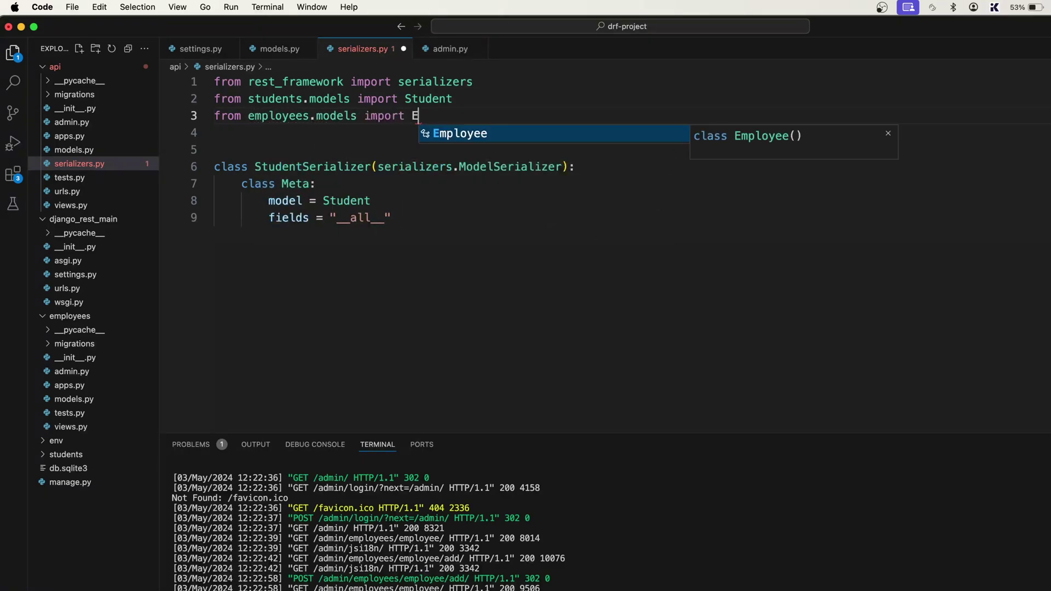
{"action": "type", "text": "mp"}
{"action": "key", "text": "Tab"}
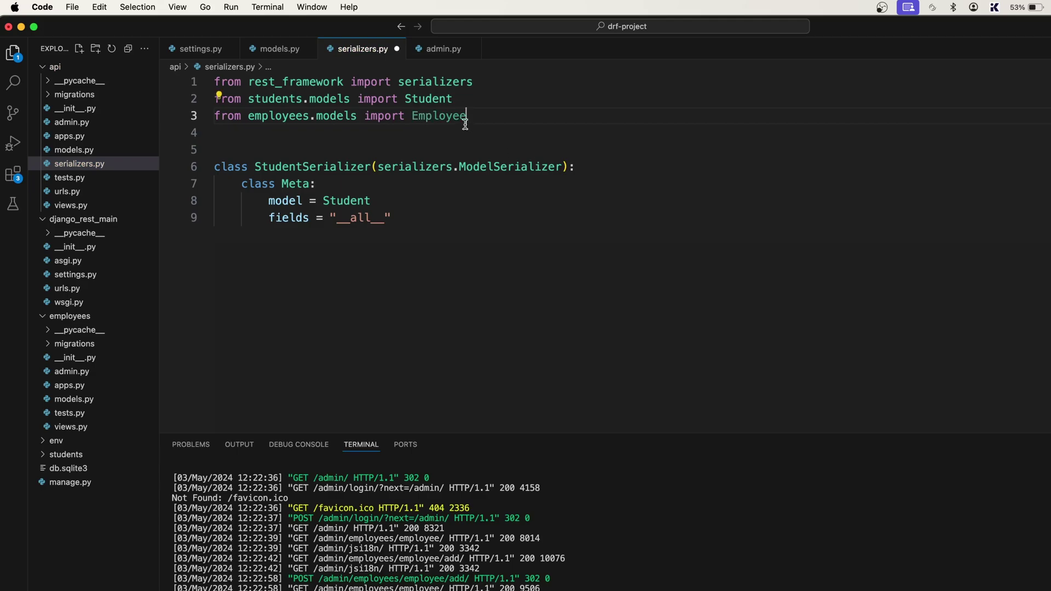
Step: Add blank top-level lines below StudentSerializer's Meta fields line
{"action": "left_click", "coordinate": [627, 305]}
{"action": "key", "text": "Return"}
{"action": "key", "text": "Return"}
{"action": "key", "text": "Return"}
{"action": "key", "text": "BackSpace"}
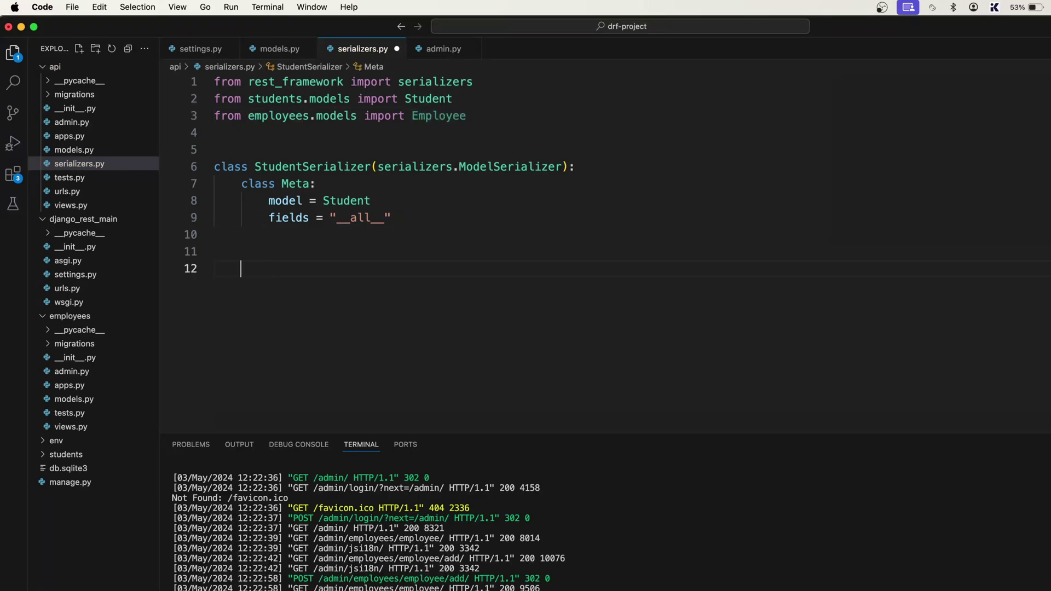
{"action": "type", "text": "class "}
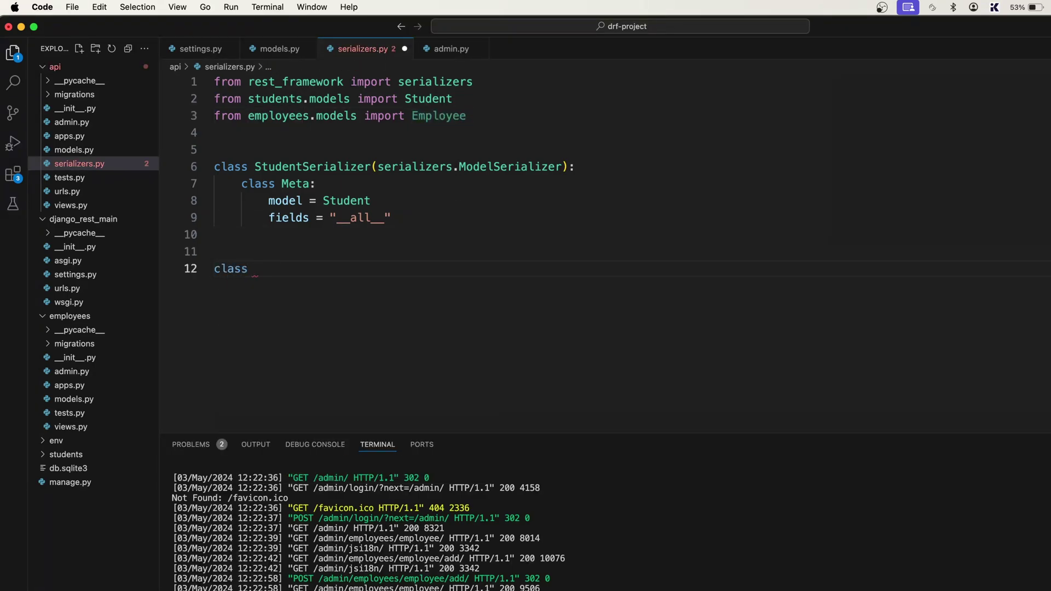
{"action": "type", "text": "EmployeeS"}
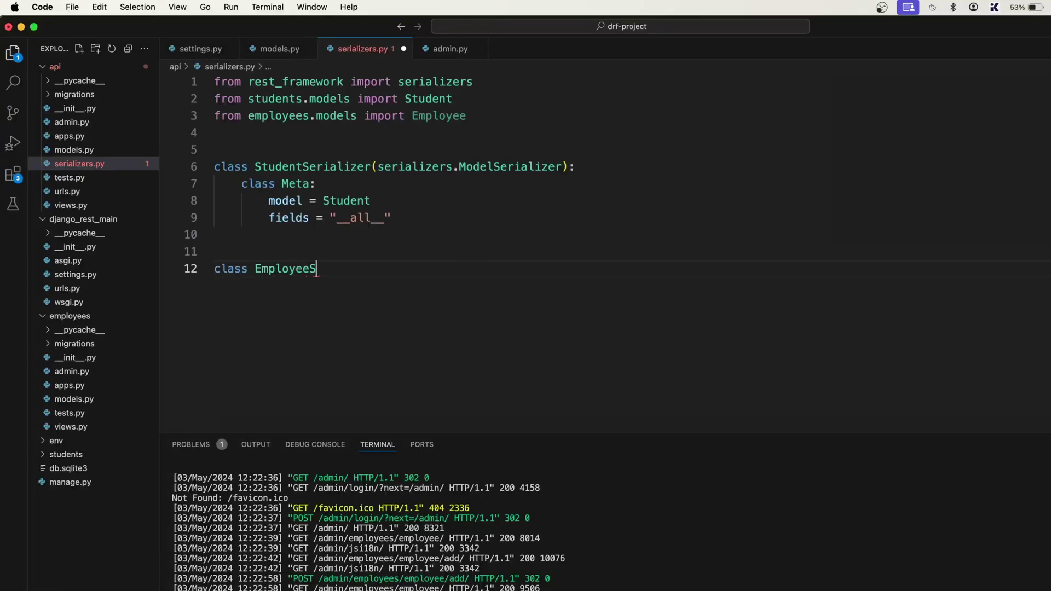
{"action": "type", "text": "erial"}
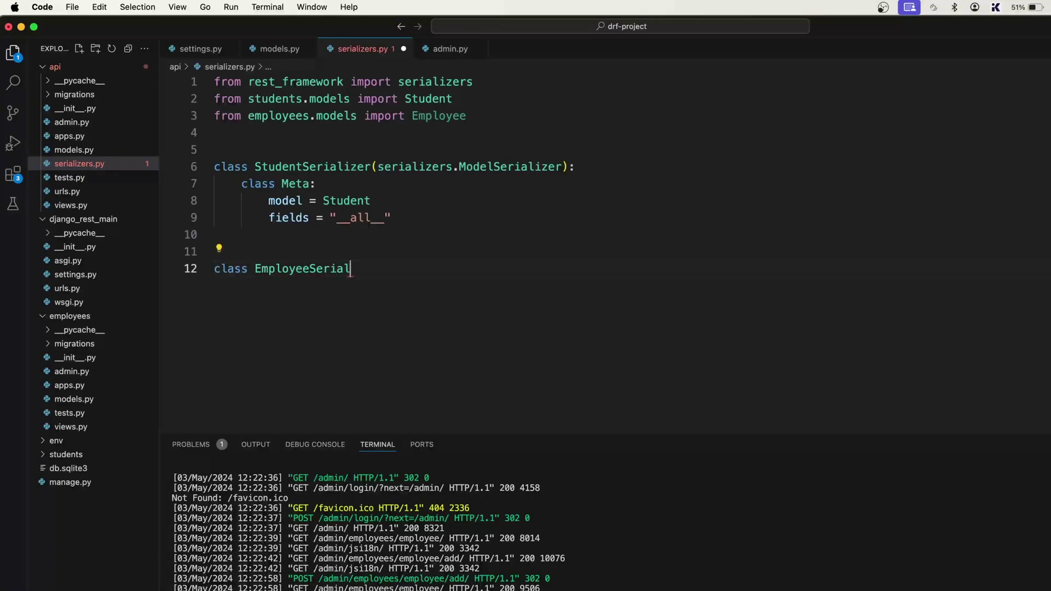
{"action": "type", "text": "izer("}
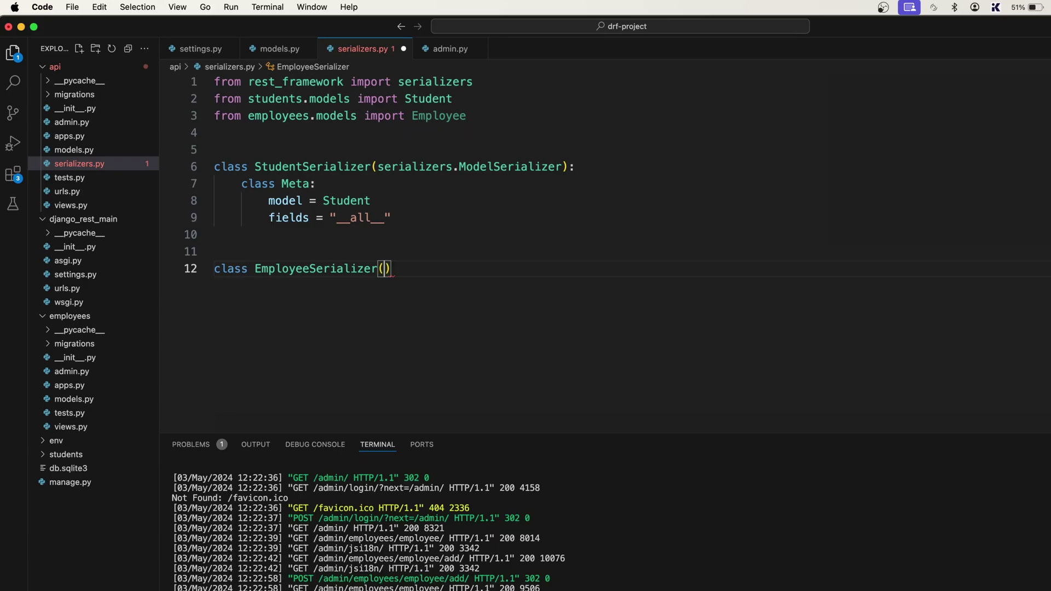
{"action": "type", "text": "se"}
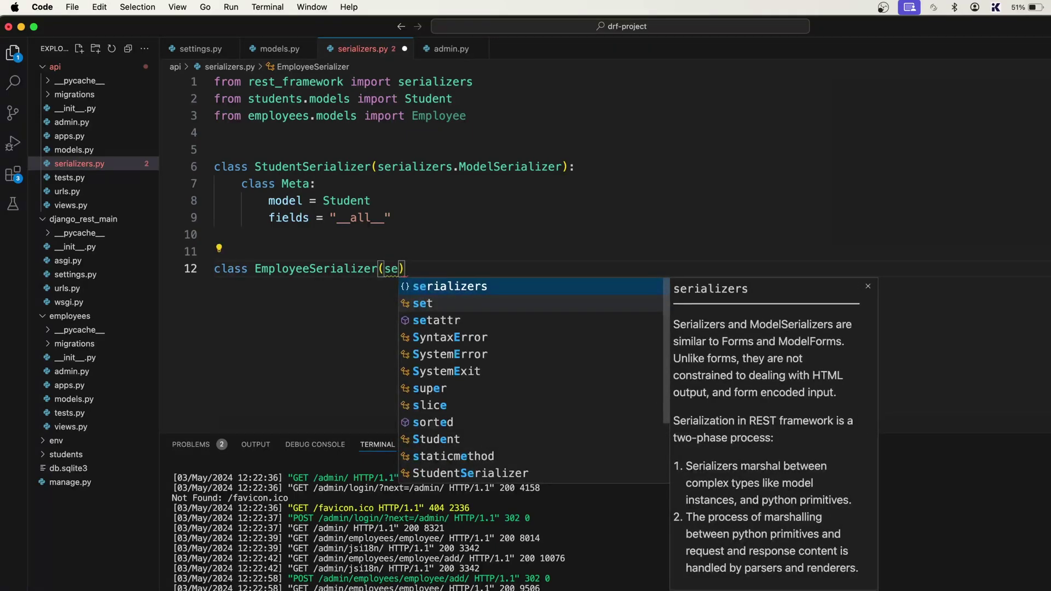
Step: Write the class header 'class EmployeeSerializer(serializers.ModelSerializer):' on line 12
{"action": "key", "text": "Tab"}
{"action": "type", "text": "."}
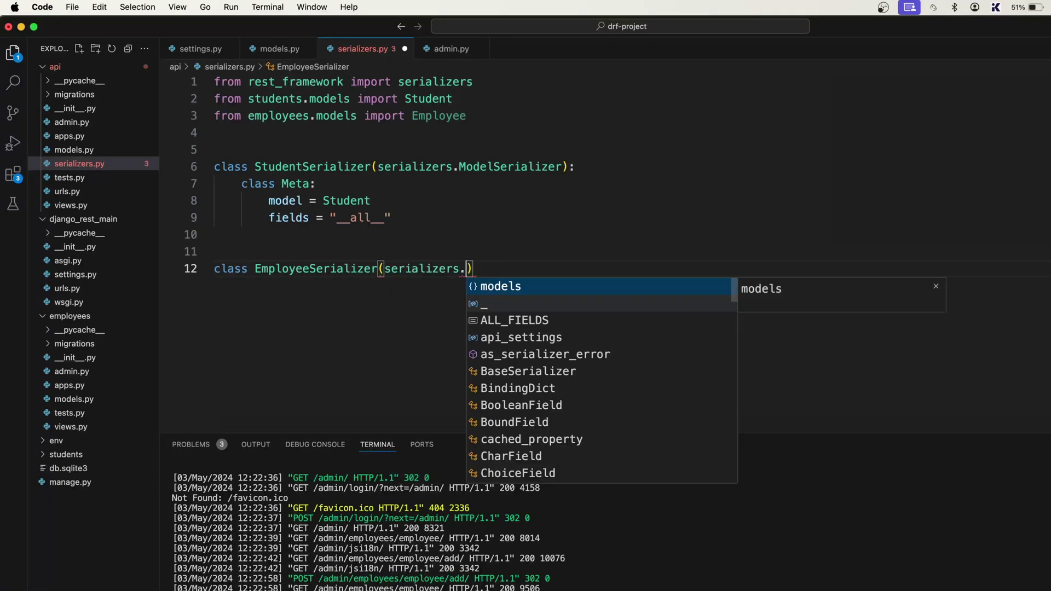
{"action": "type", "text": "Model"}
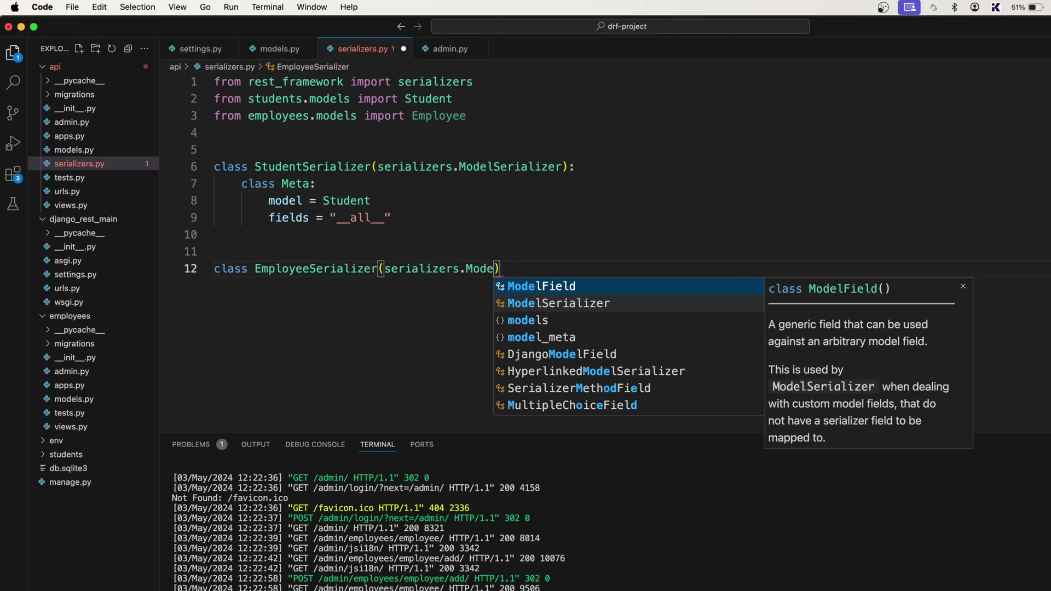
{"action": "key", "text": "Down"}
{"action": "key", "text": "Tab"}
{"action": "type", "text": ":"}
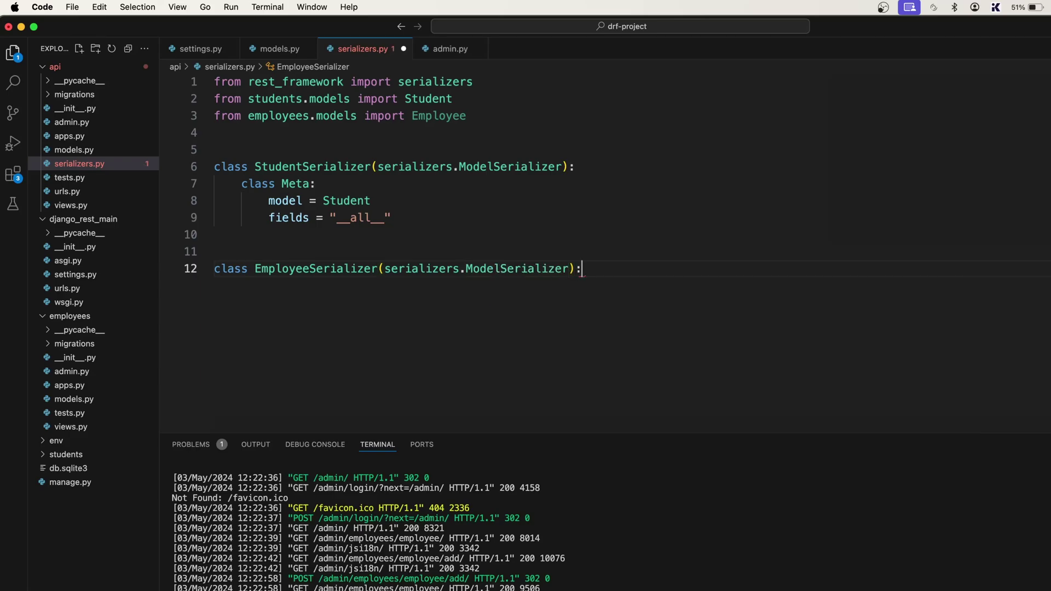
Step: Add 'class Meta' with model = Employee and fields = '__all__', then save serializers.py
{"action": "key", "text": "Return"}
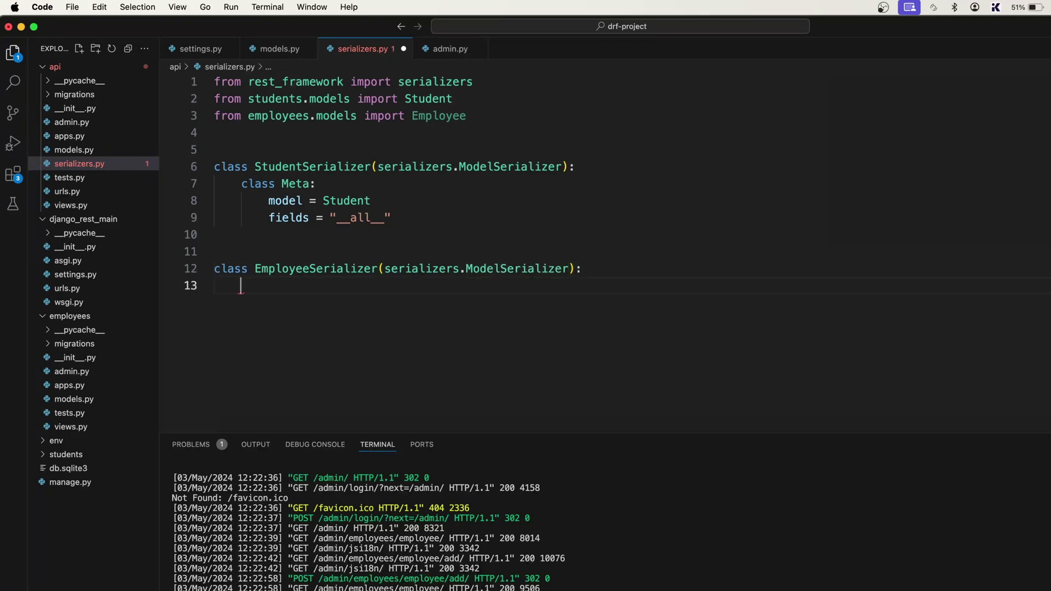
{"action": "type", "text": "class "}
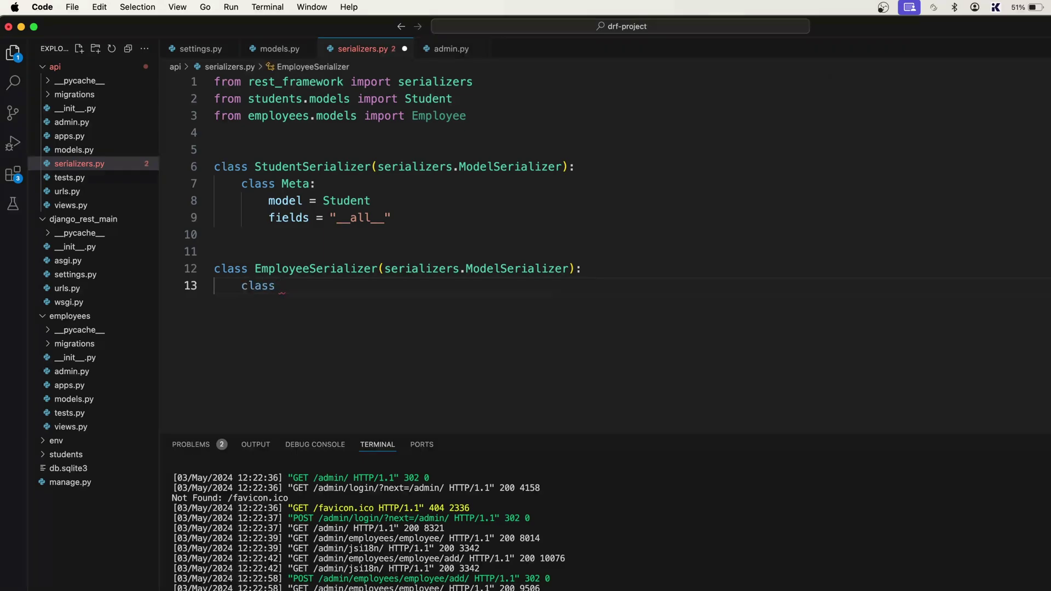
{"action": "type", "text": "Meta"}
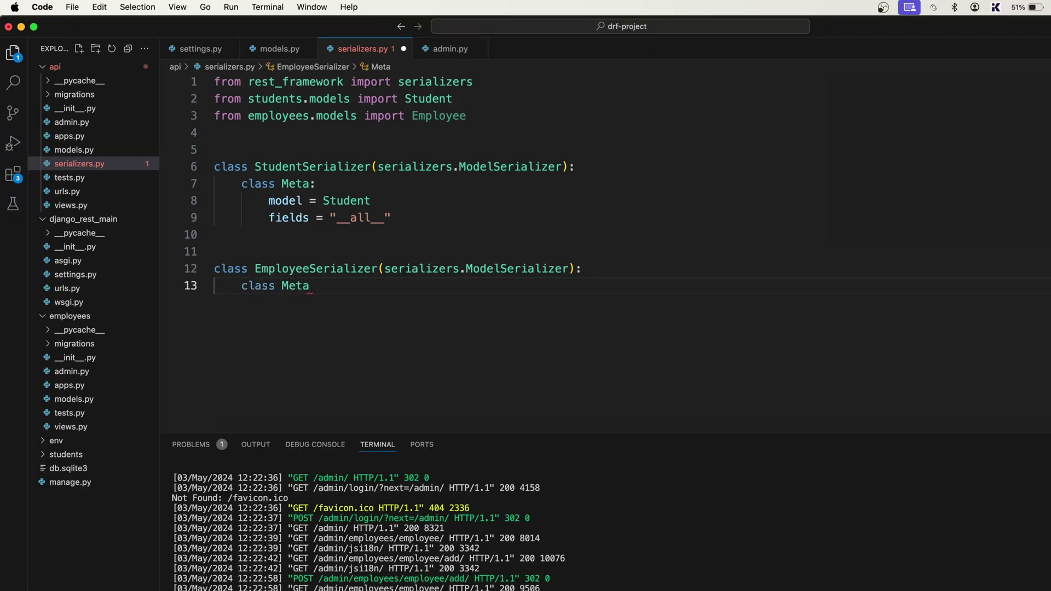
{"action": "type", "text": ":"}
{"action": "key", "text": "Return"}
{"action": "type", "text": "mod"}
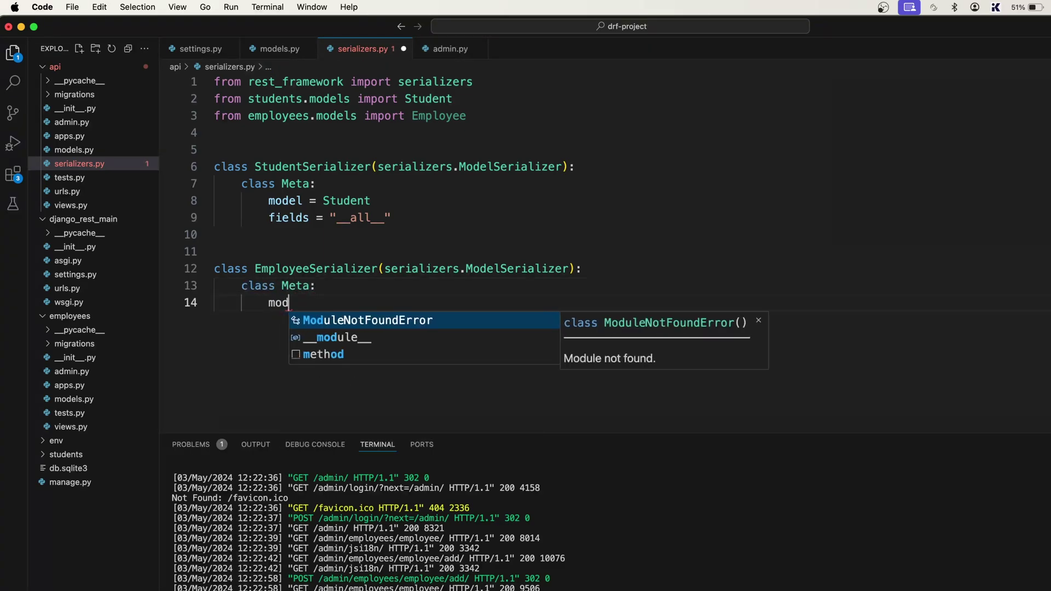
{"action": "type", "text": "el = "}
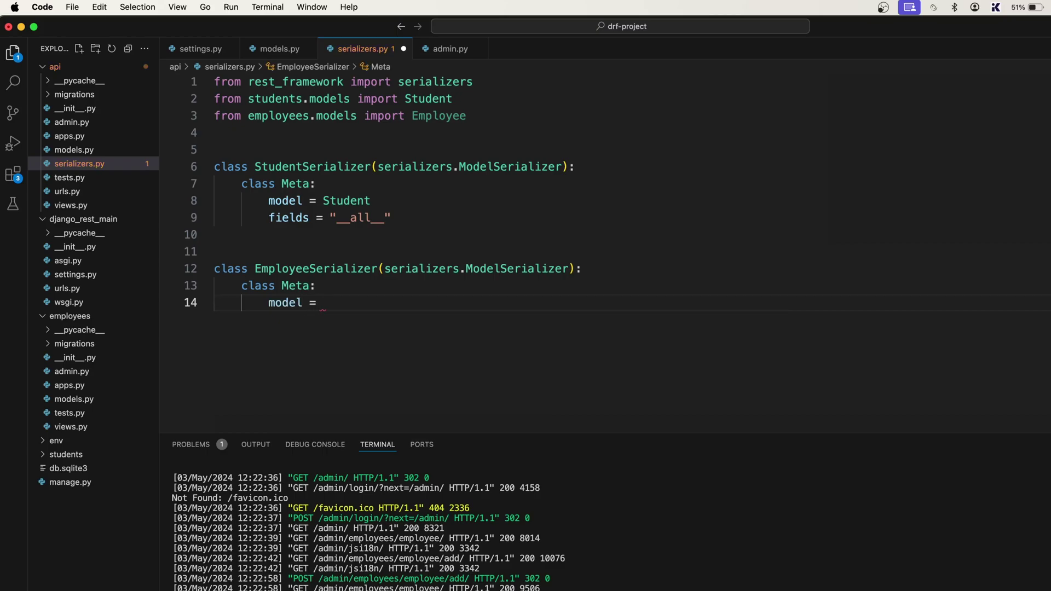
{"action": "type", "text": "Empl"}
{"action": "key", "text": "Return"}
{"action": "key", "text": "Return"}
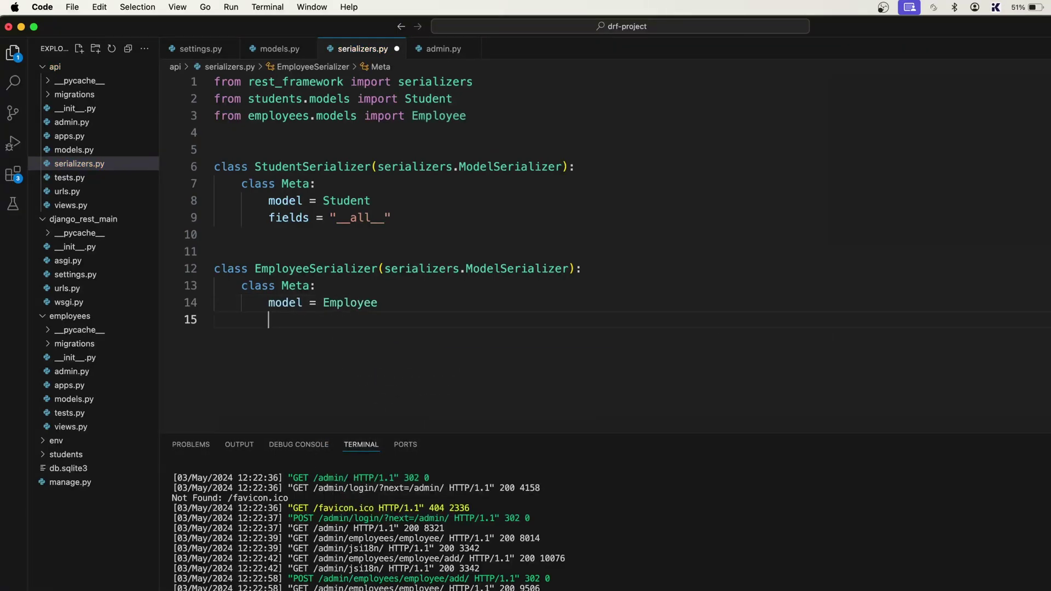
{"action": "type", "text": "fields"}
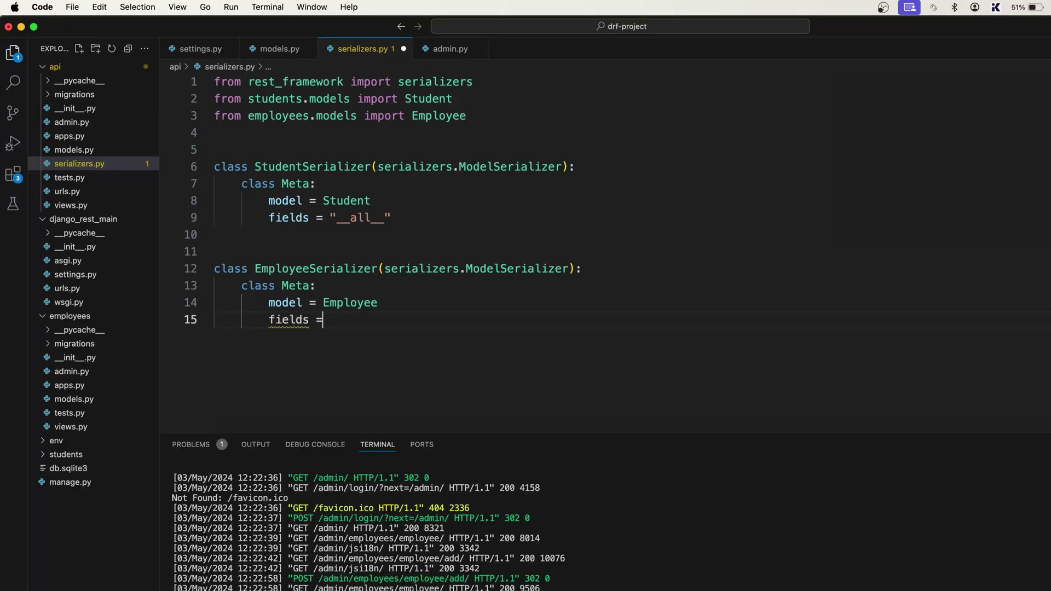
{"action": "type", "text": " = '"}
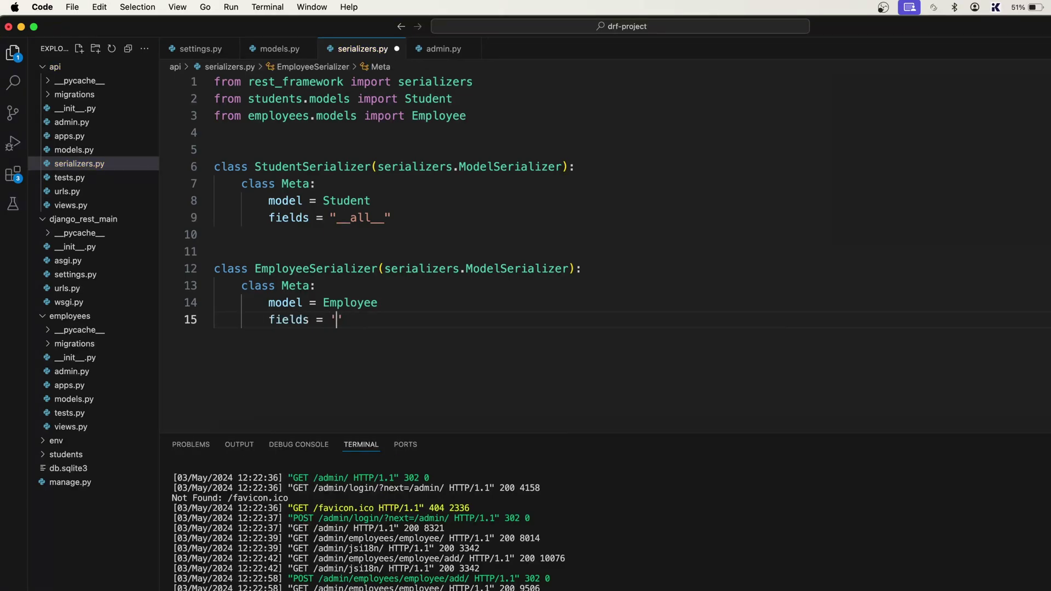
{"action": "type", "text": "__all__"}
{"action": "key", "text": "super+s"}
{"action": "double_click", "coordinate": [378, 320]}
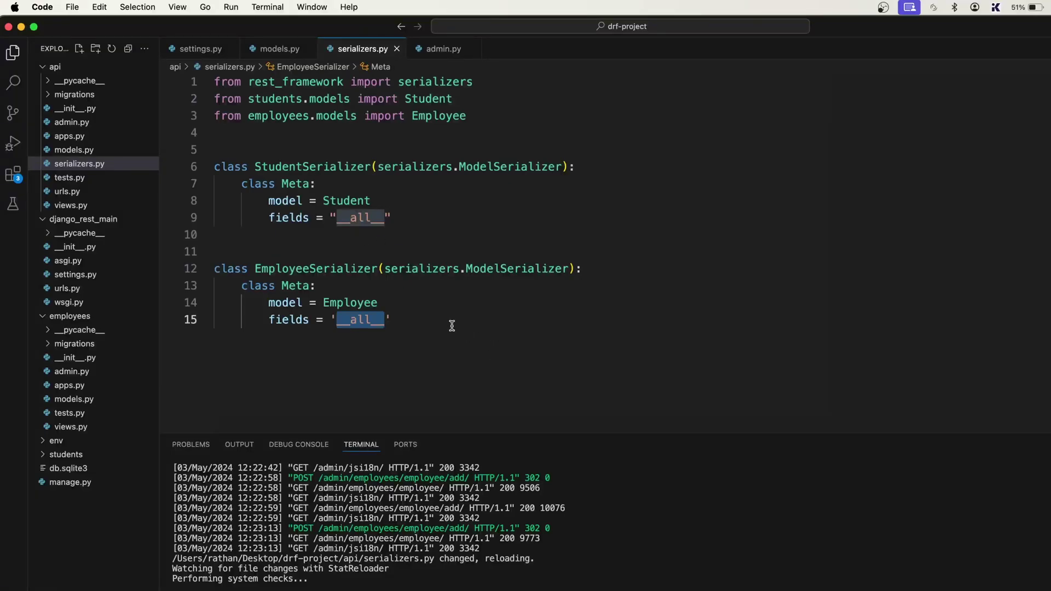
{"action": "left_click_drag", "start_coordinate": [482, 326], "coordinate": [244, 284]}
{"action": "double_click", "coordinate": [320, 271]}
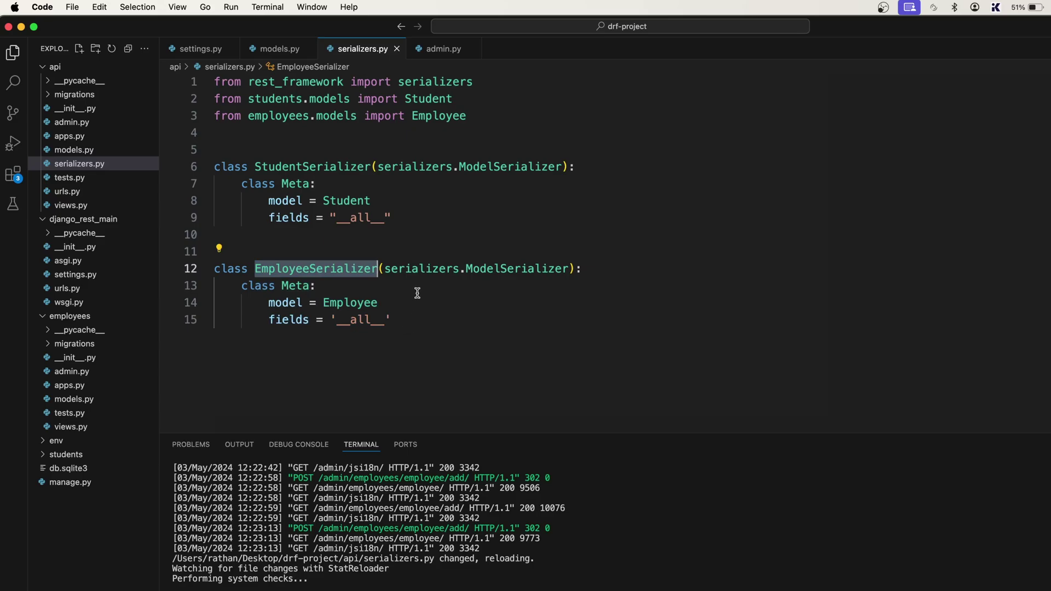
{"action": "left_click", "coordinate": [473, 330]}
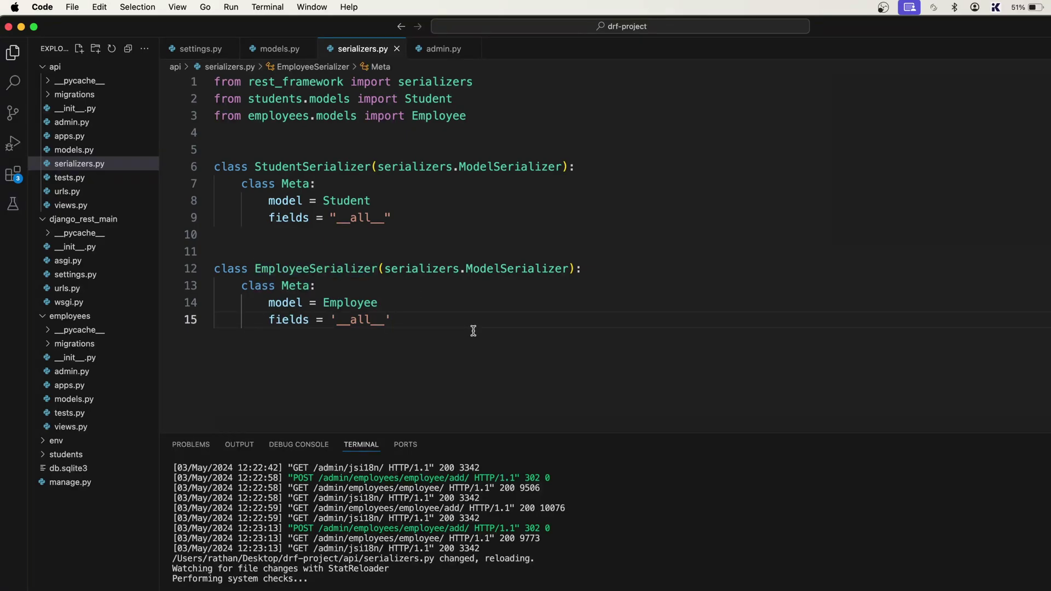